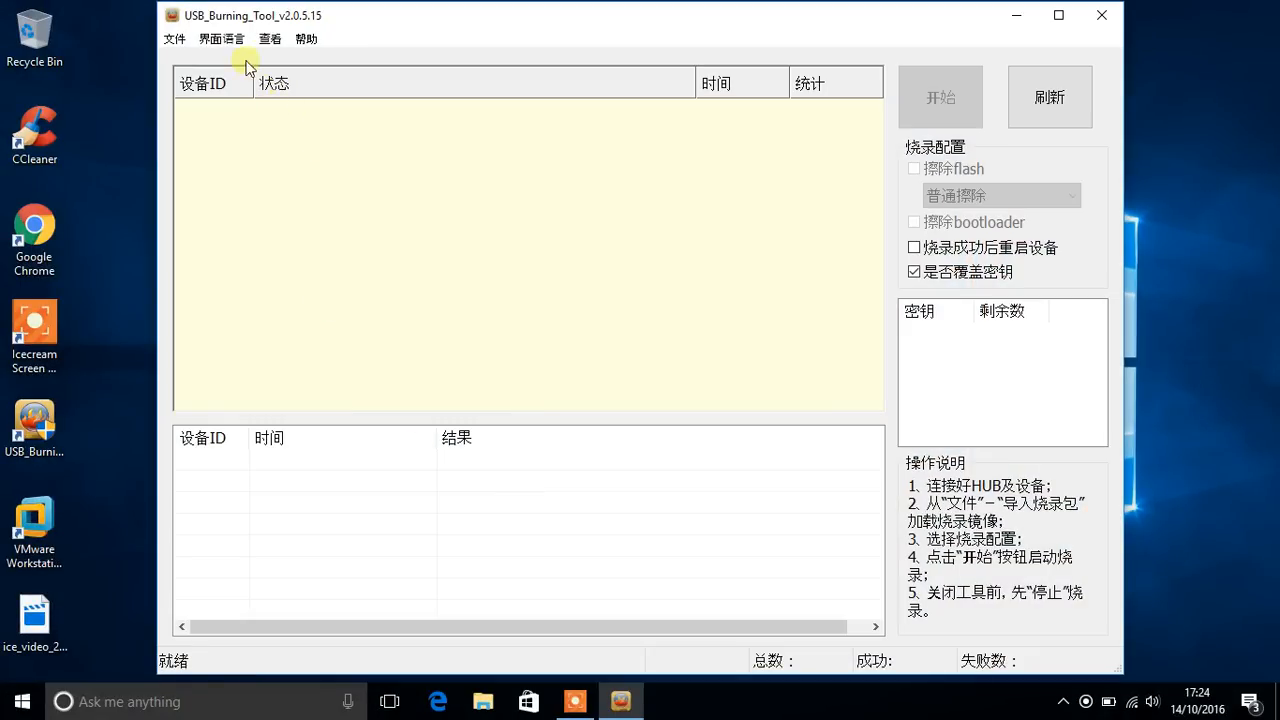
Set the interface language to English, untick 'Overwirte key', and bring up File Explorer with Win+E
click(221, 38)
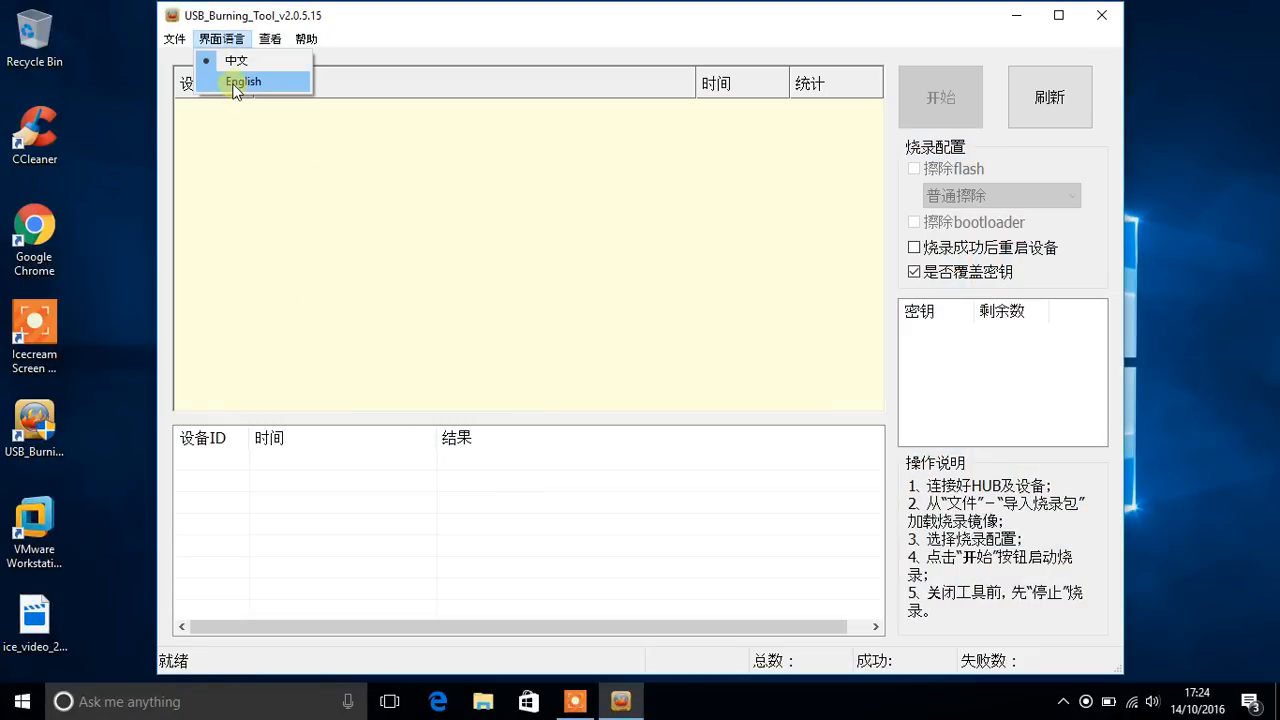
click(243, 82)
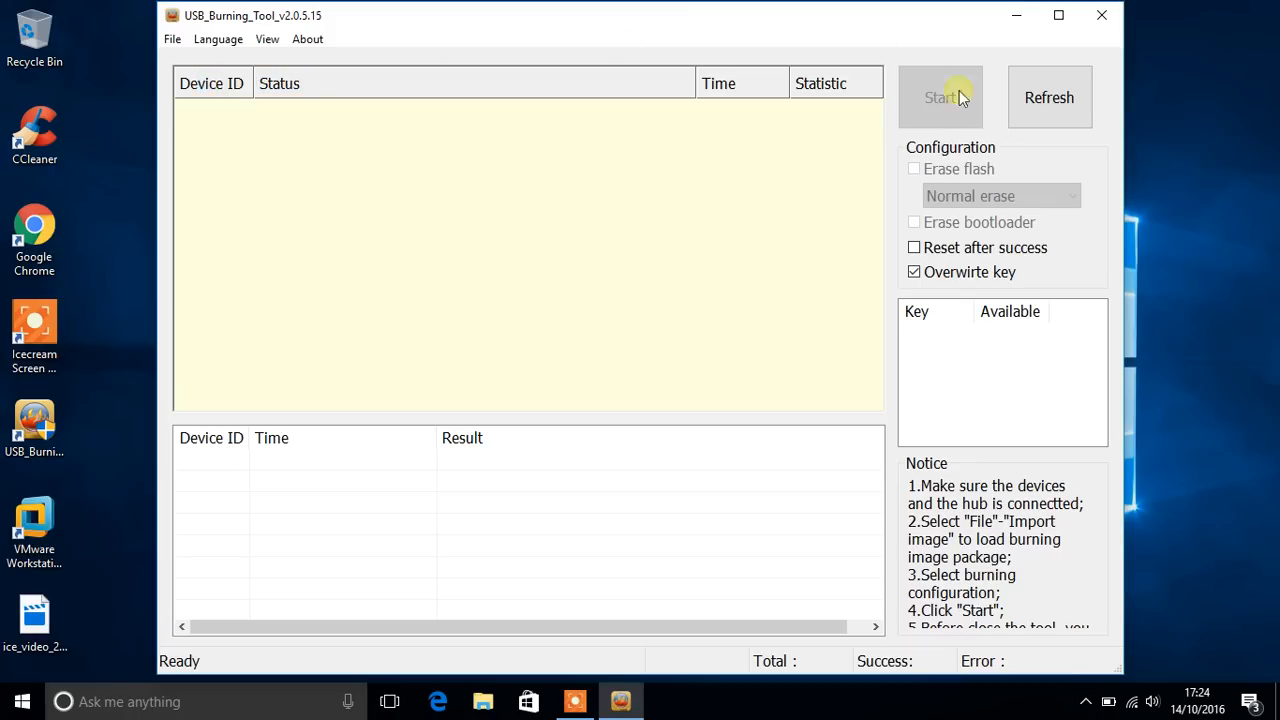
click(914, 272)
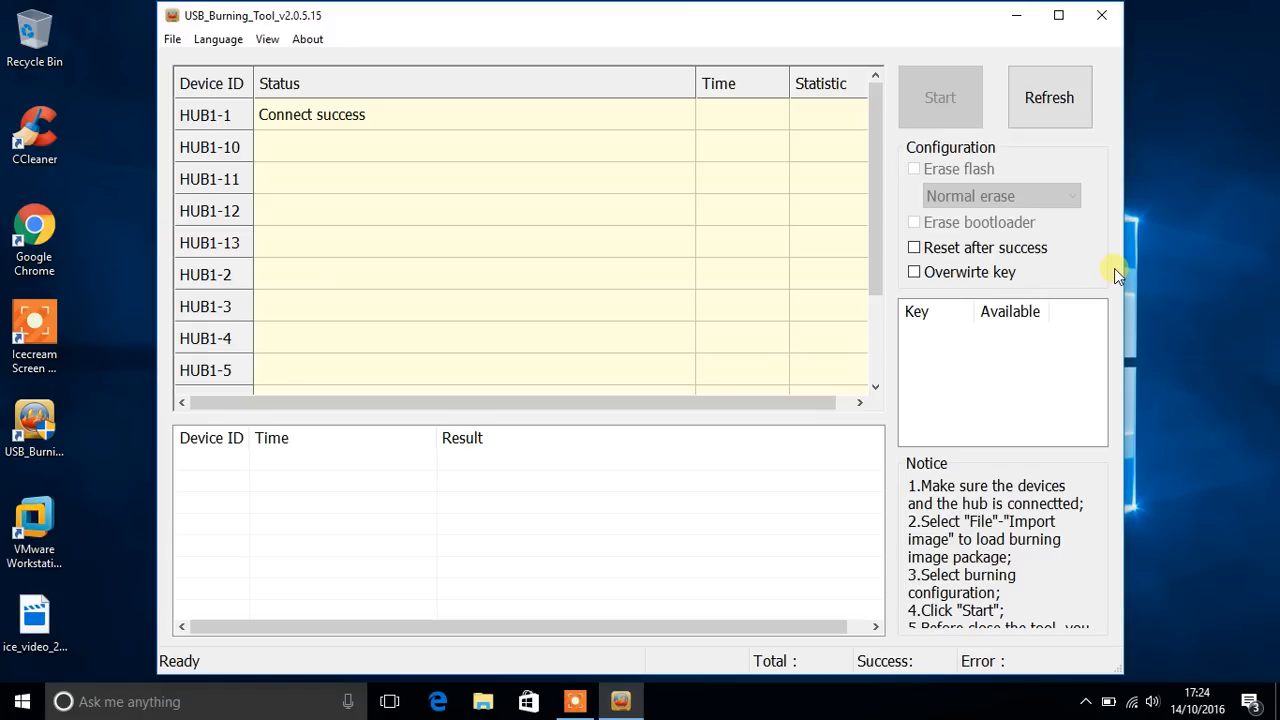
key(super+e)
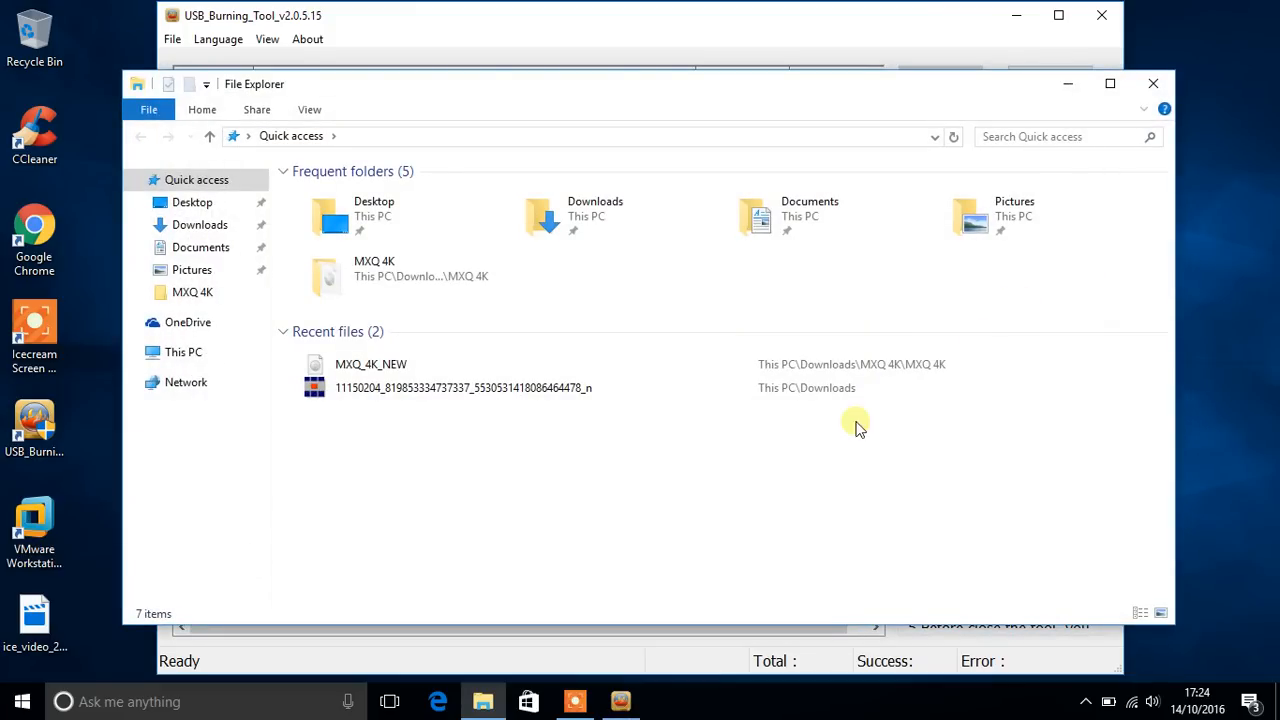
From Downloads, start a 7-Zip 'Extract files' on the hugsun_s905_mxq_20160527 RAR archive
double_click(575, 215)
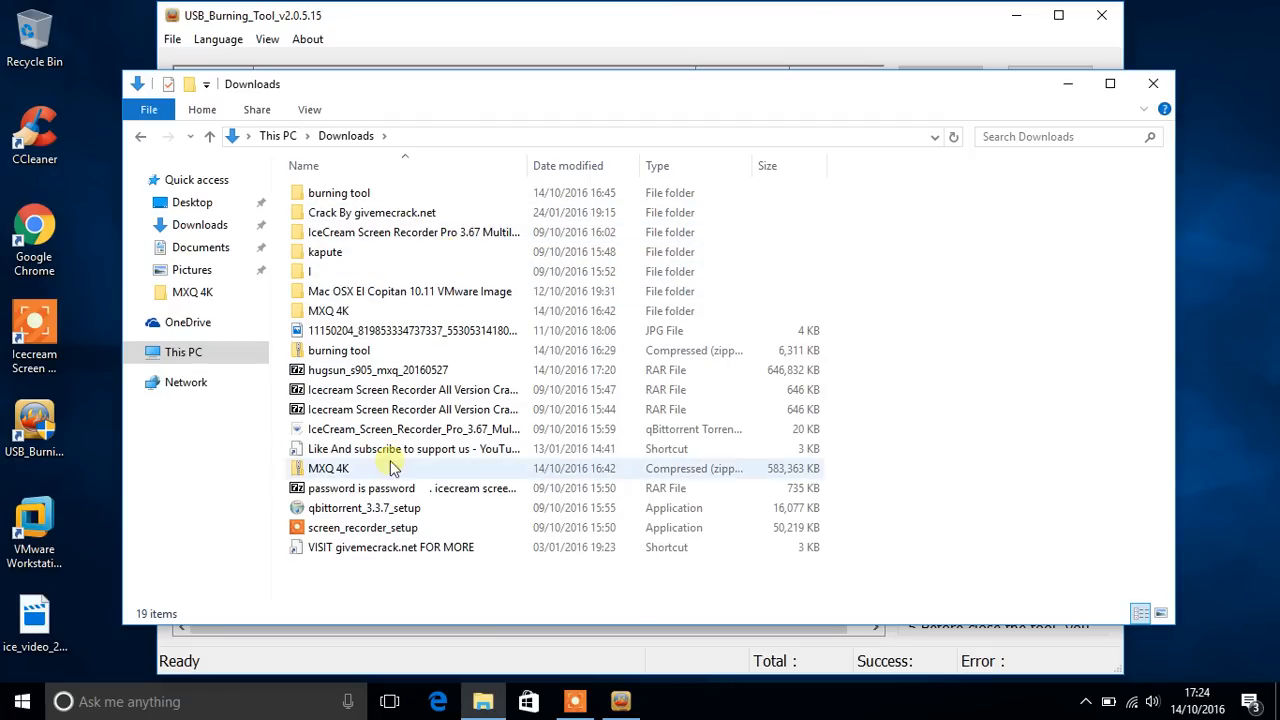
click(370, 372)
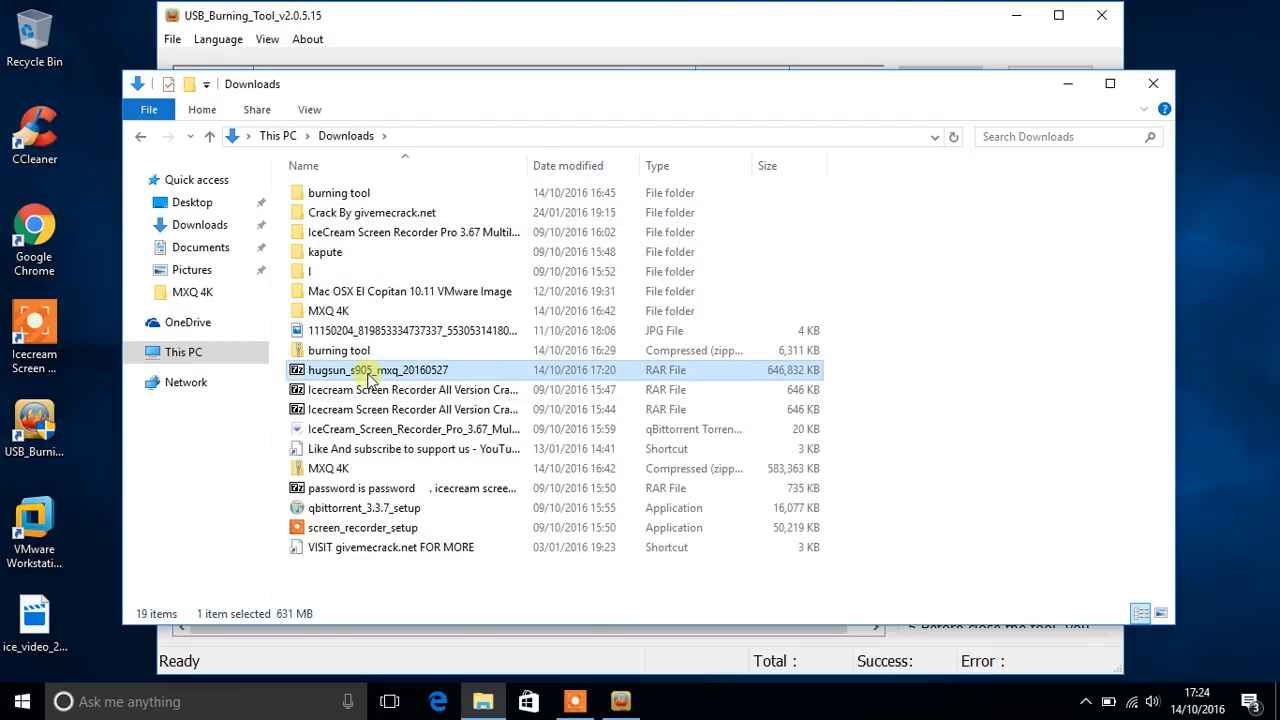
right_click(370, 377)
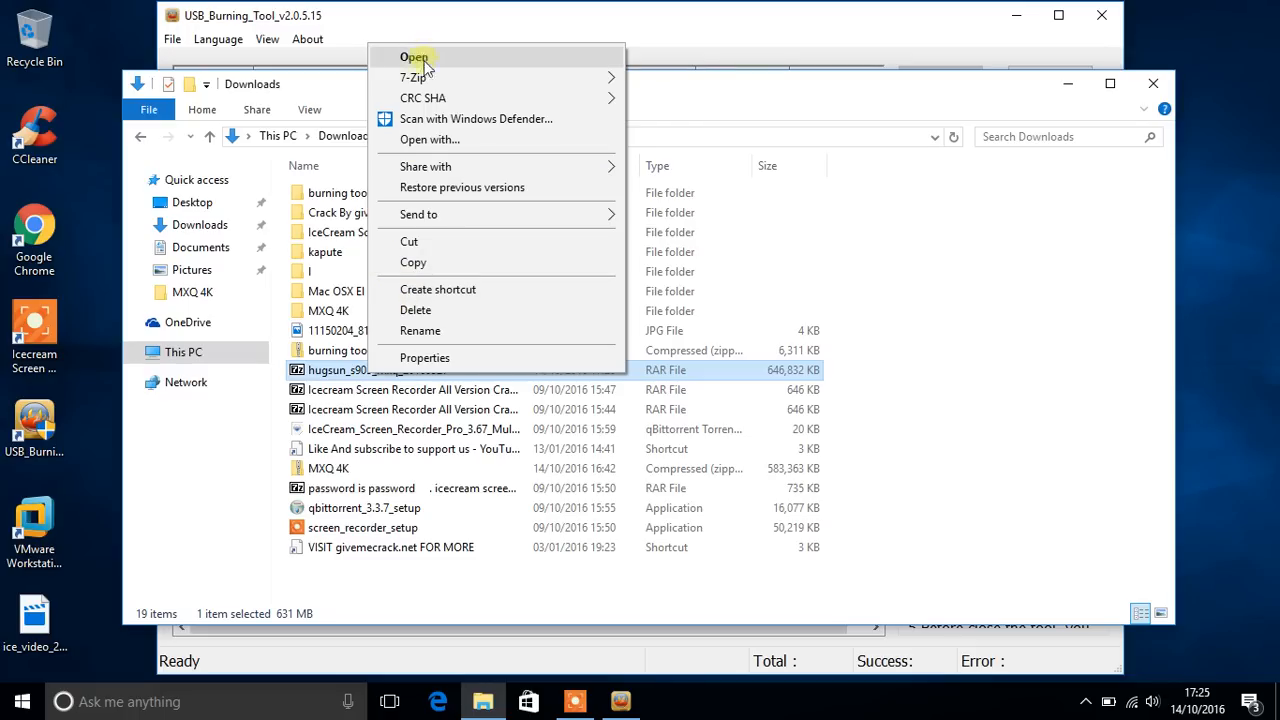
mouse_move(413, 77)
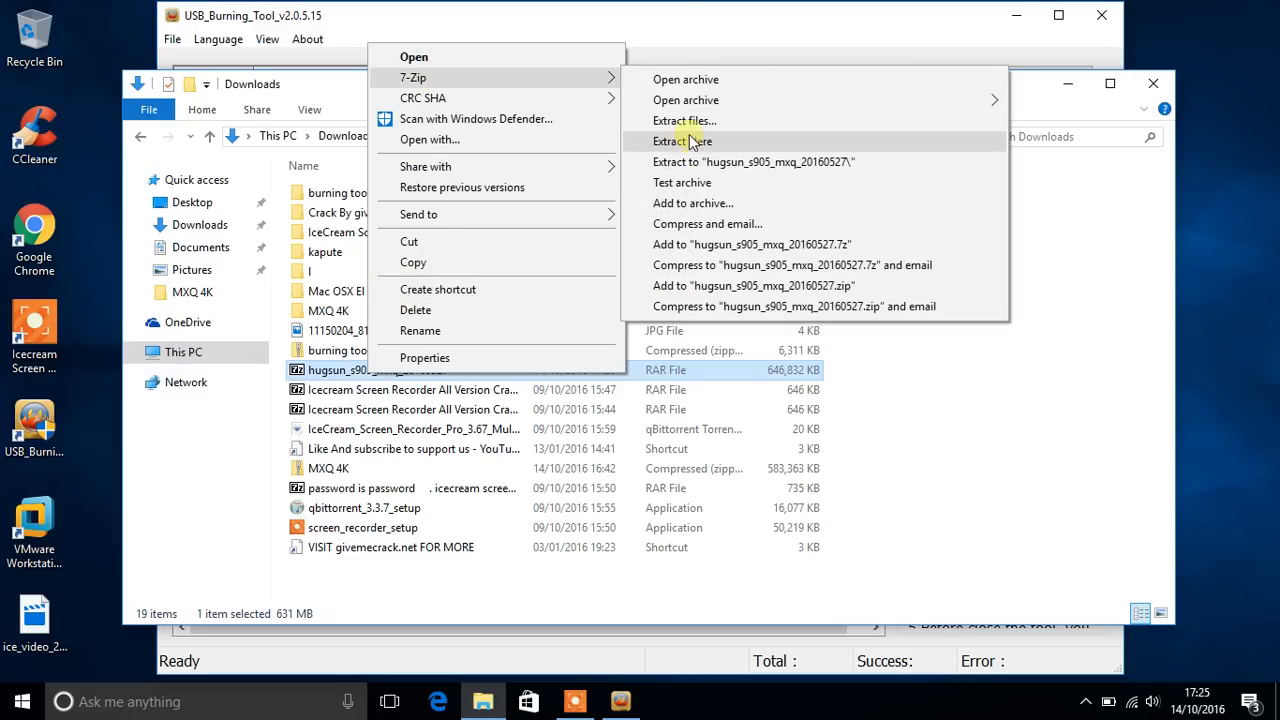
click(685, 121)
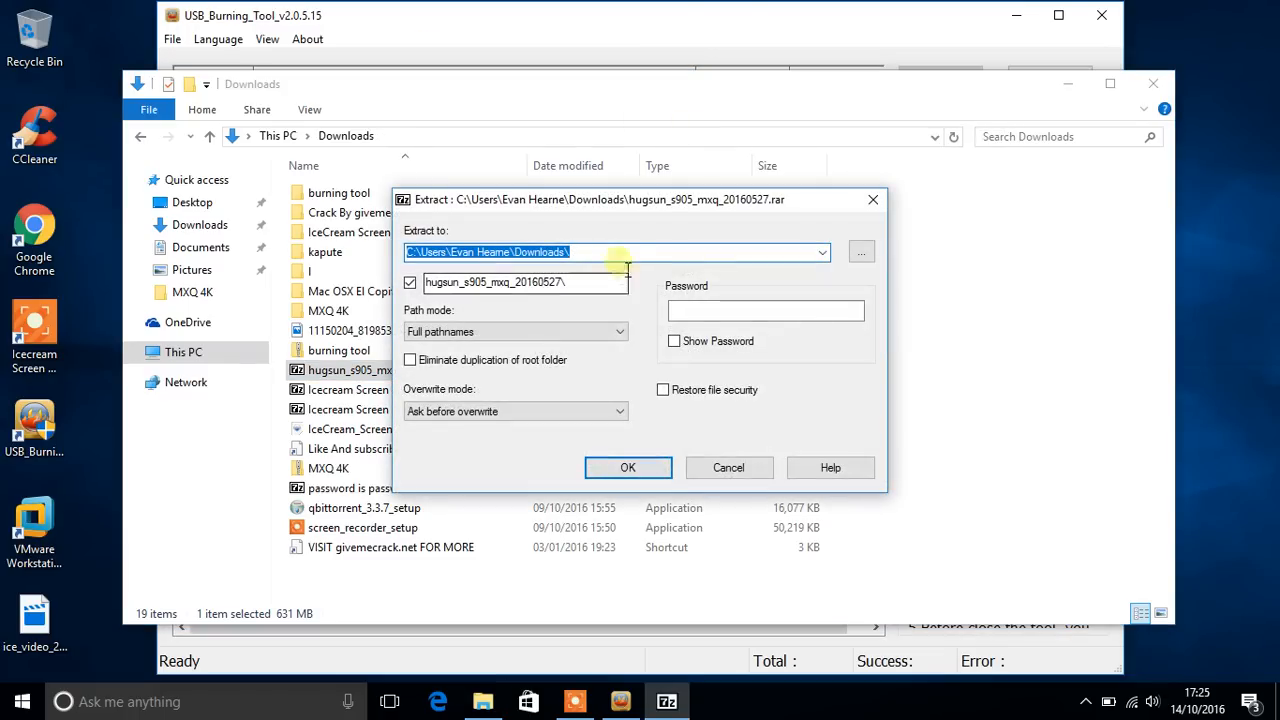
Extract into a new fghgukj folder and return to USB_Burning_Tool
click(620, 252)
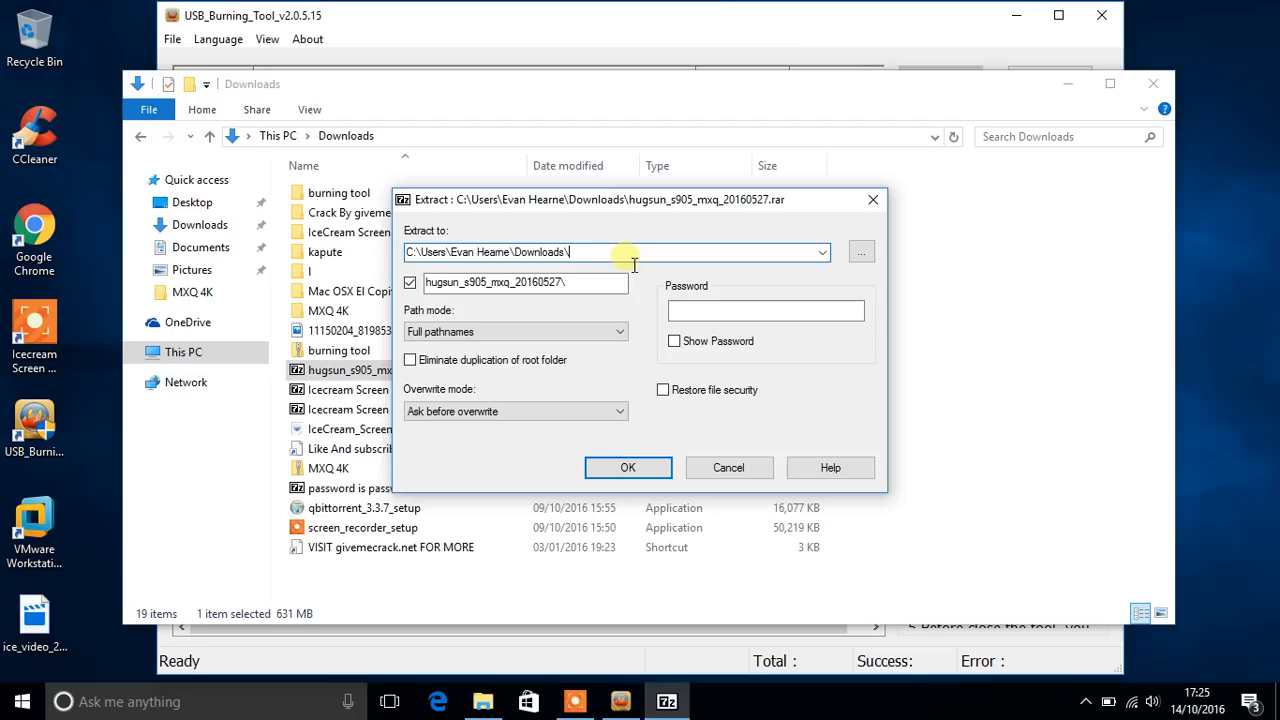
text(fghgukj)
key(Return)
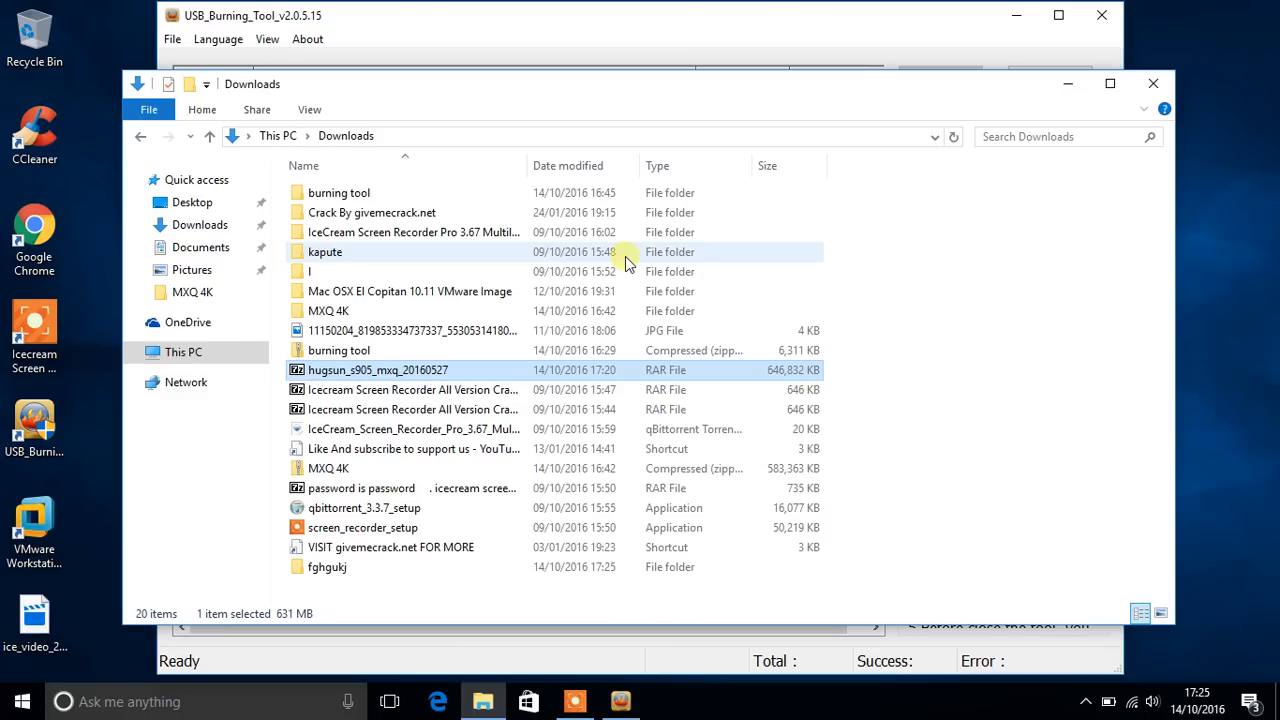
click(553, 20)
Import the hugsun_s905_mxq_20160527 .img from Downloads\fghgukj via File > Import image
click(172, 38)
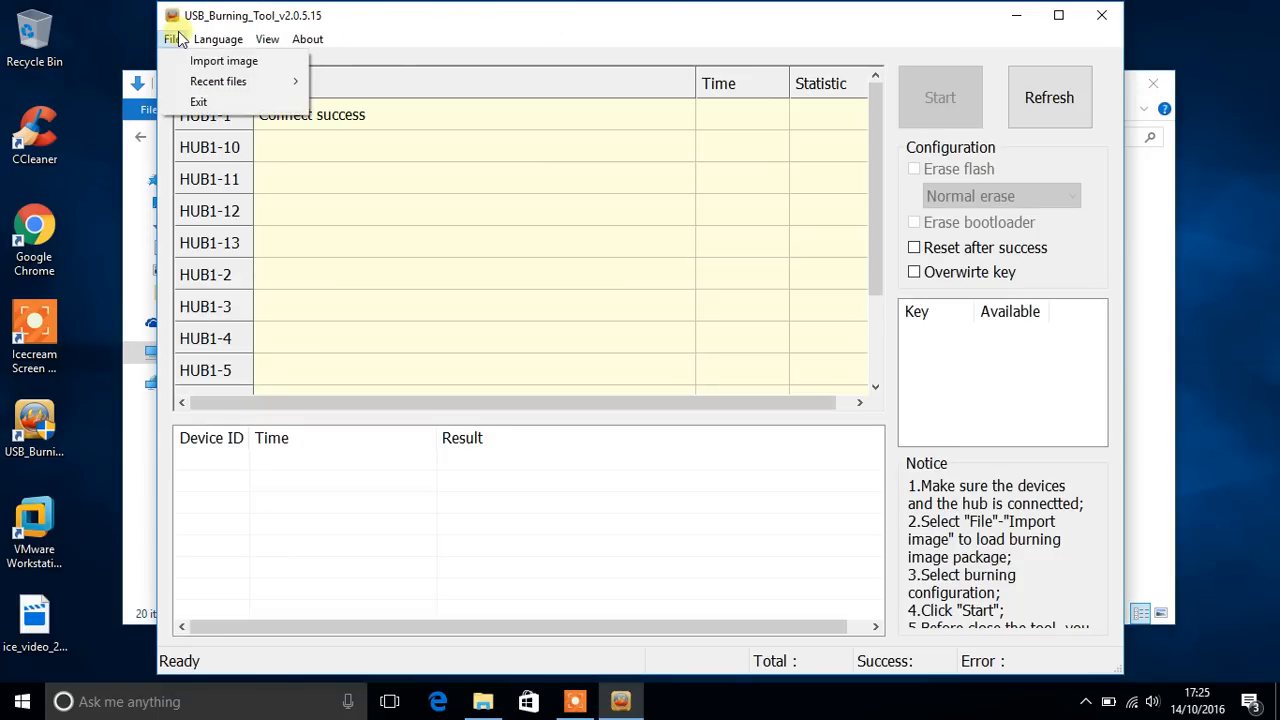
click(223, 61)
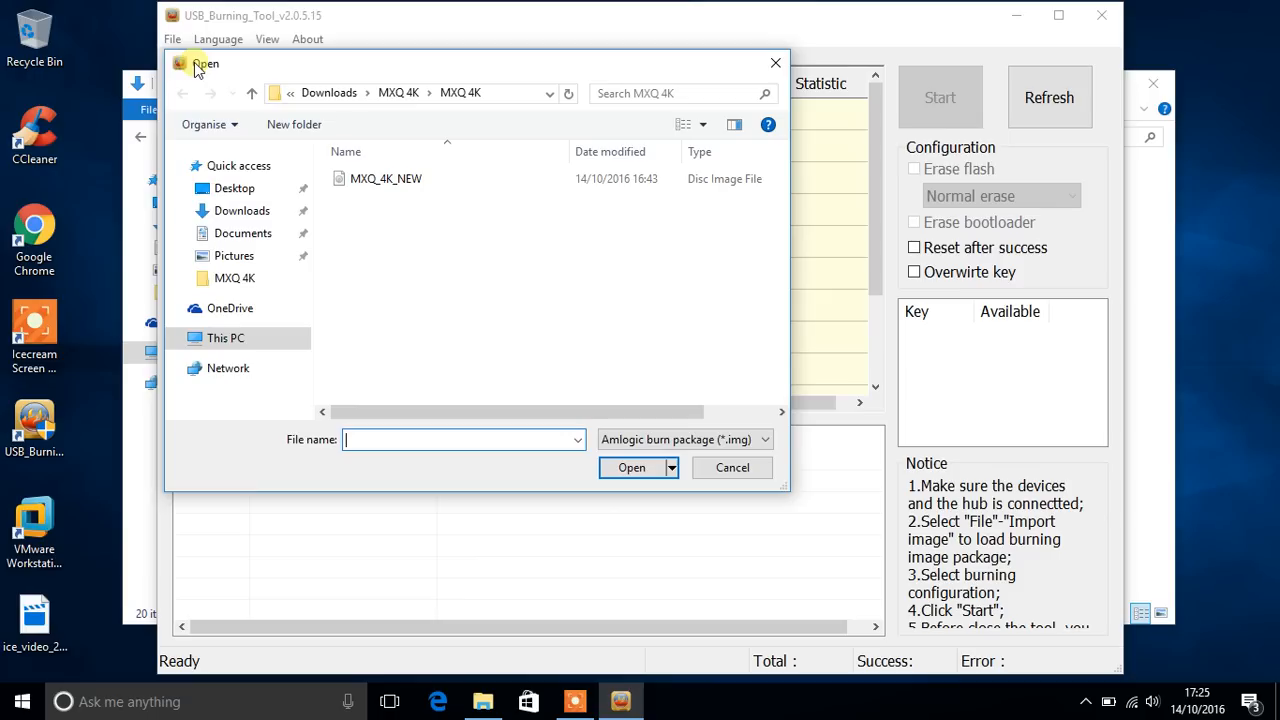
click(329, 92)
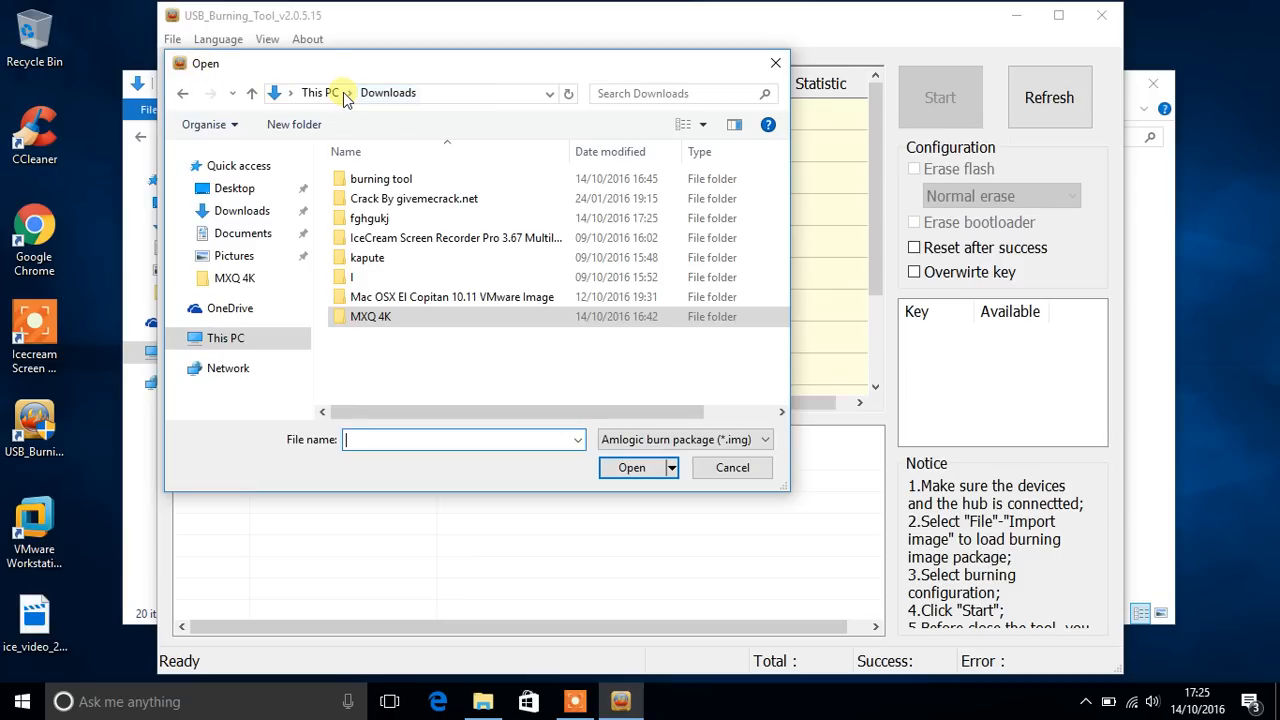
double_click(386, 223)
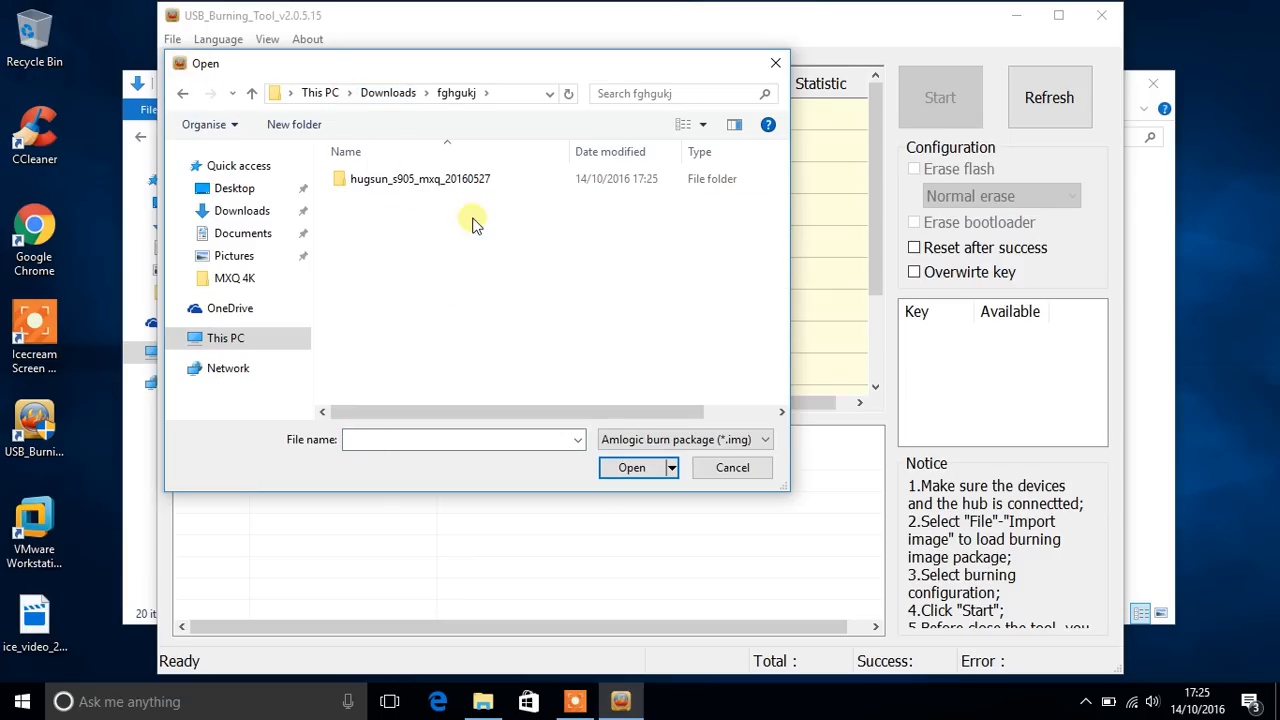
double_click(432, 178)
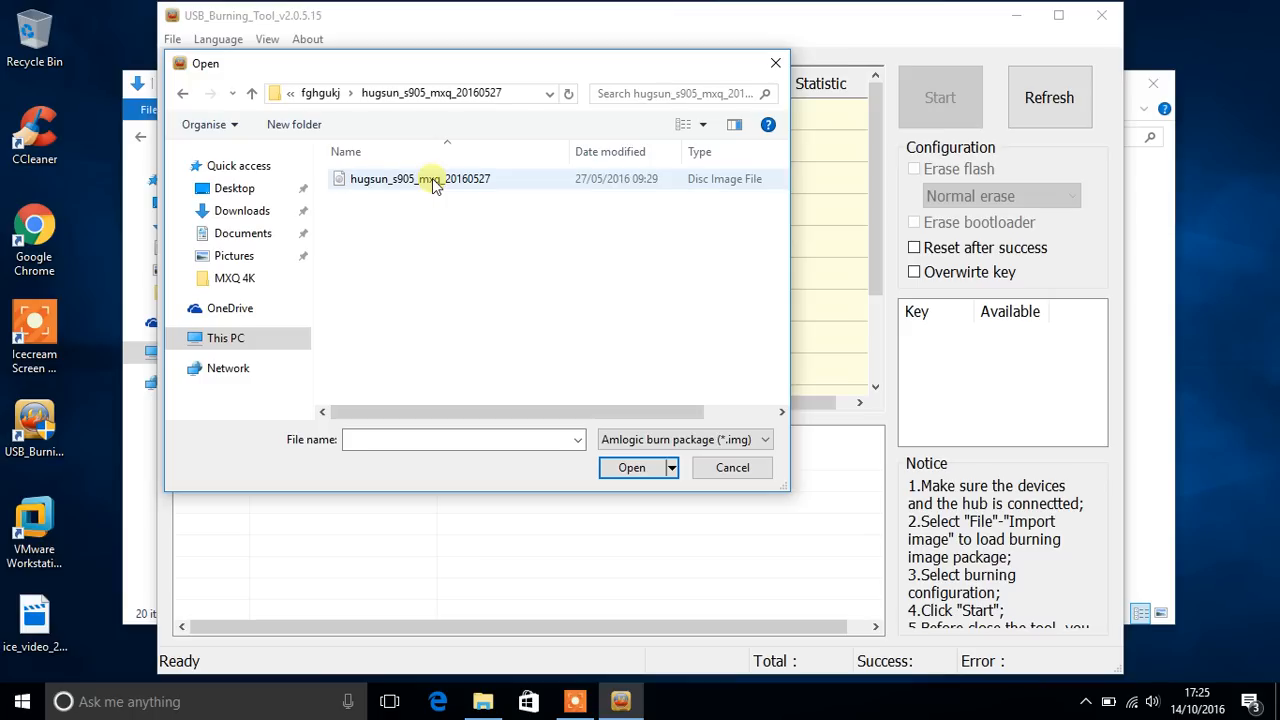
click(437, 182)
double_click(432, 178)
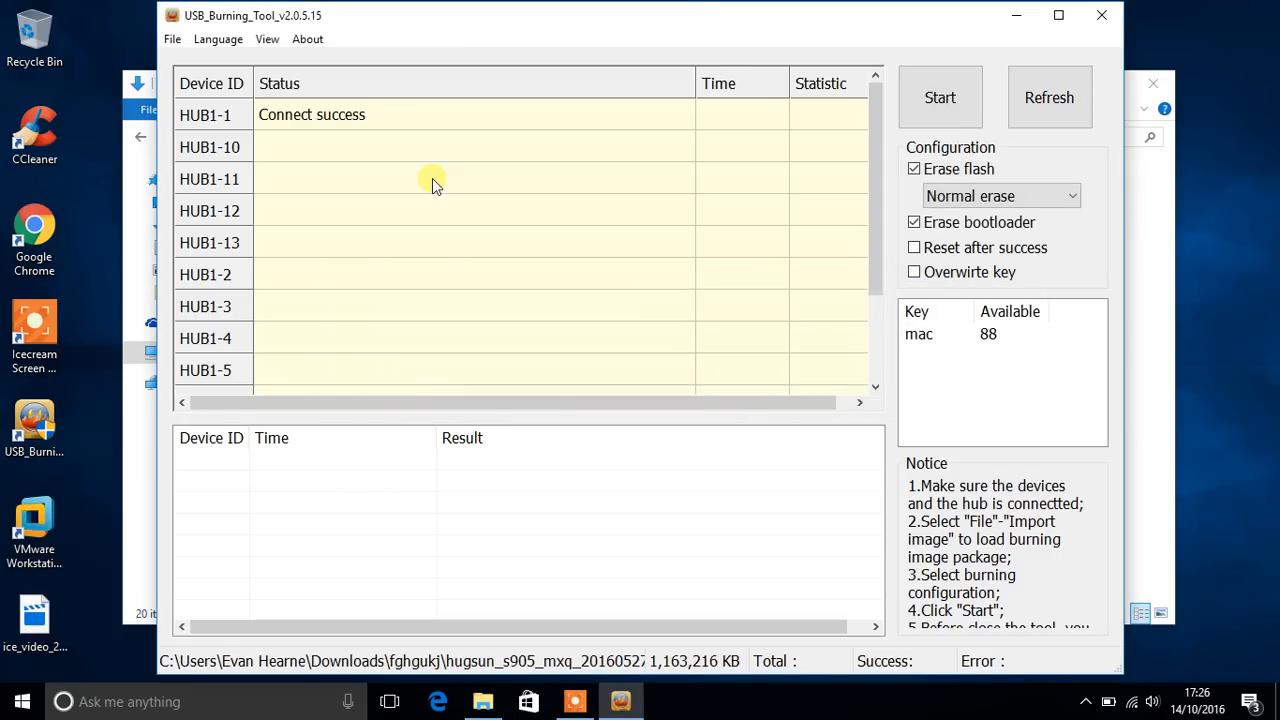
Start and stop two burn attempts on HUB1-1, both ending in Erase bootloader errors
click(947, 107)
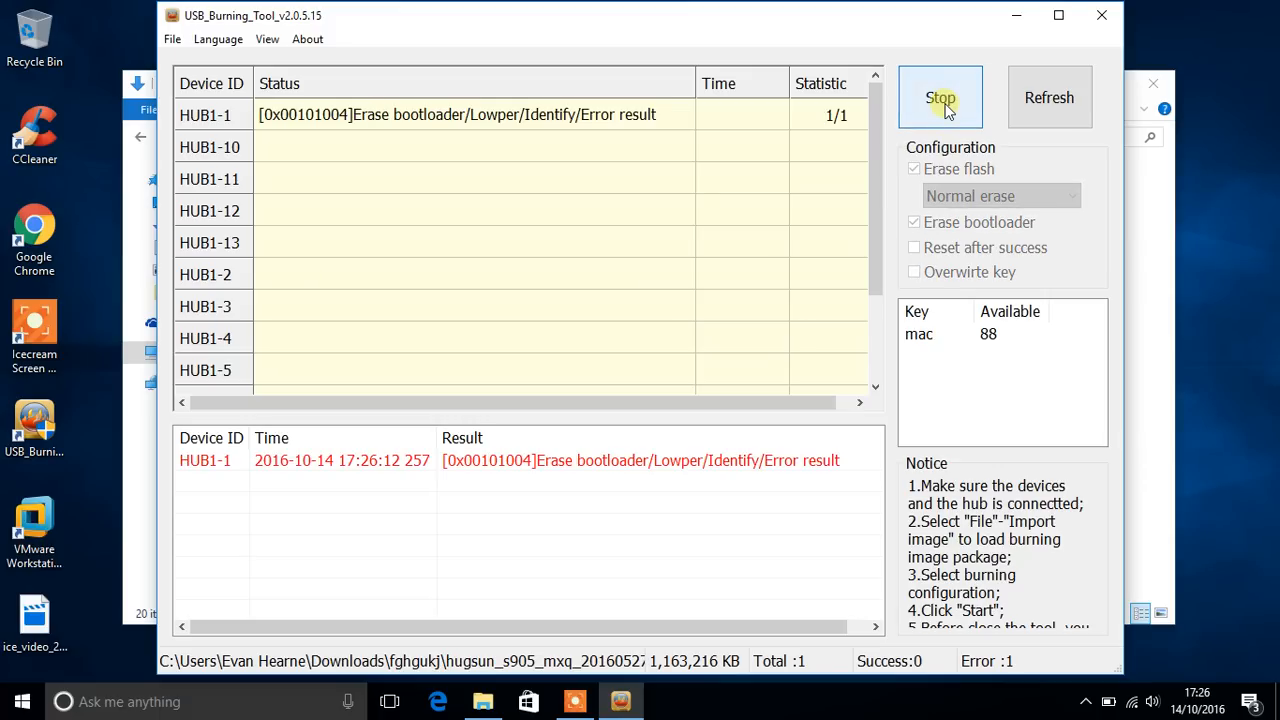
click(940, 97)
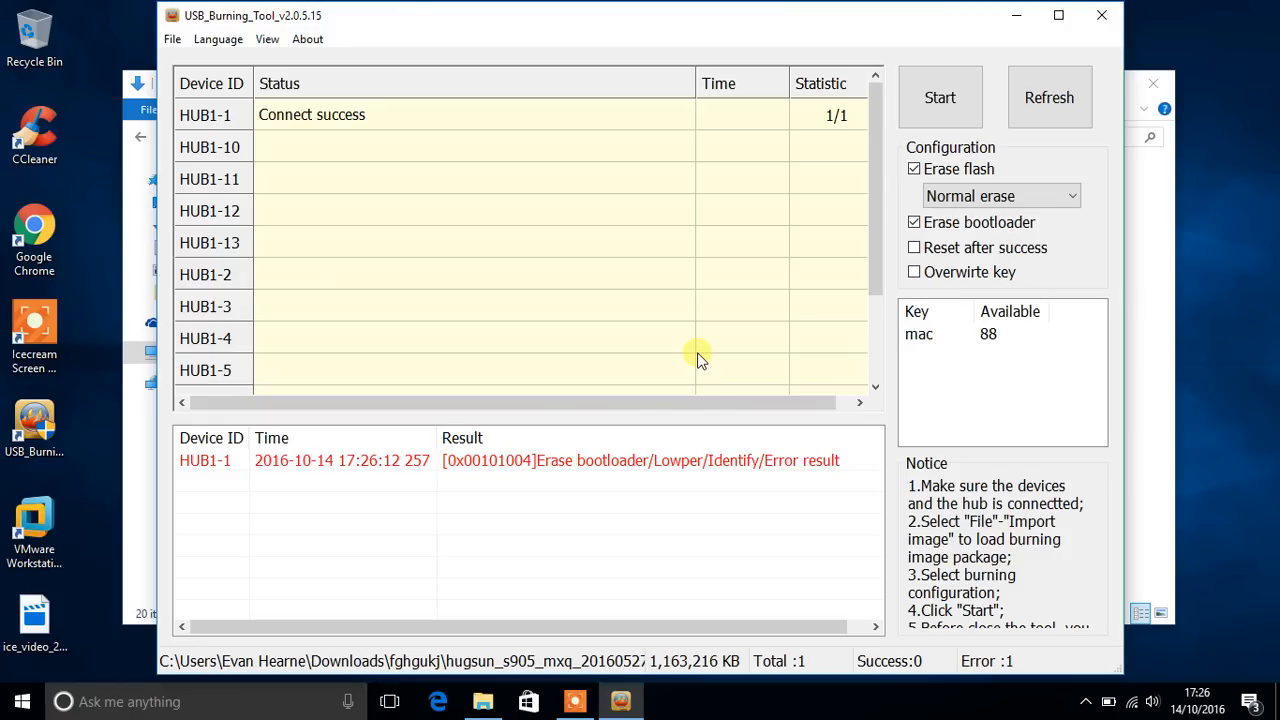
click(940, 97)
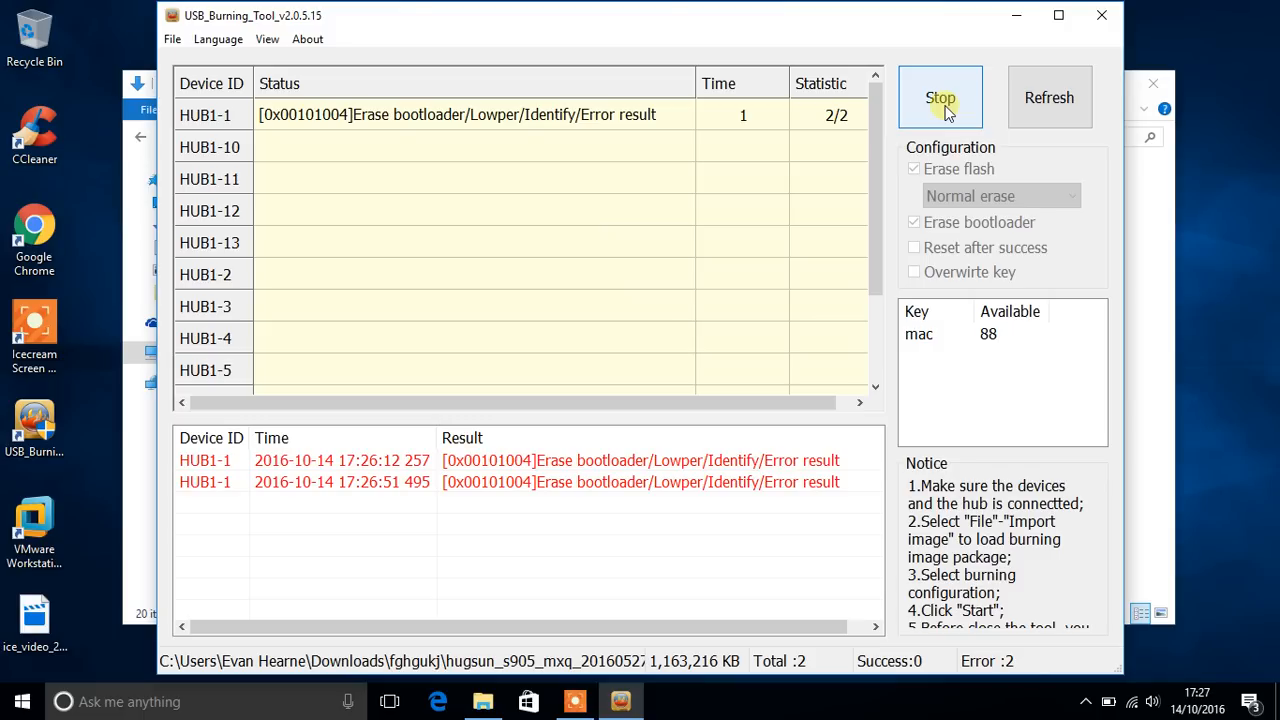
click(940, 97)
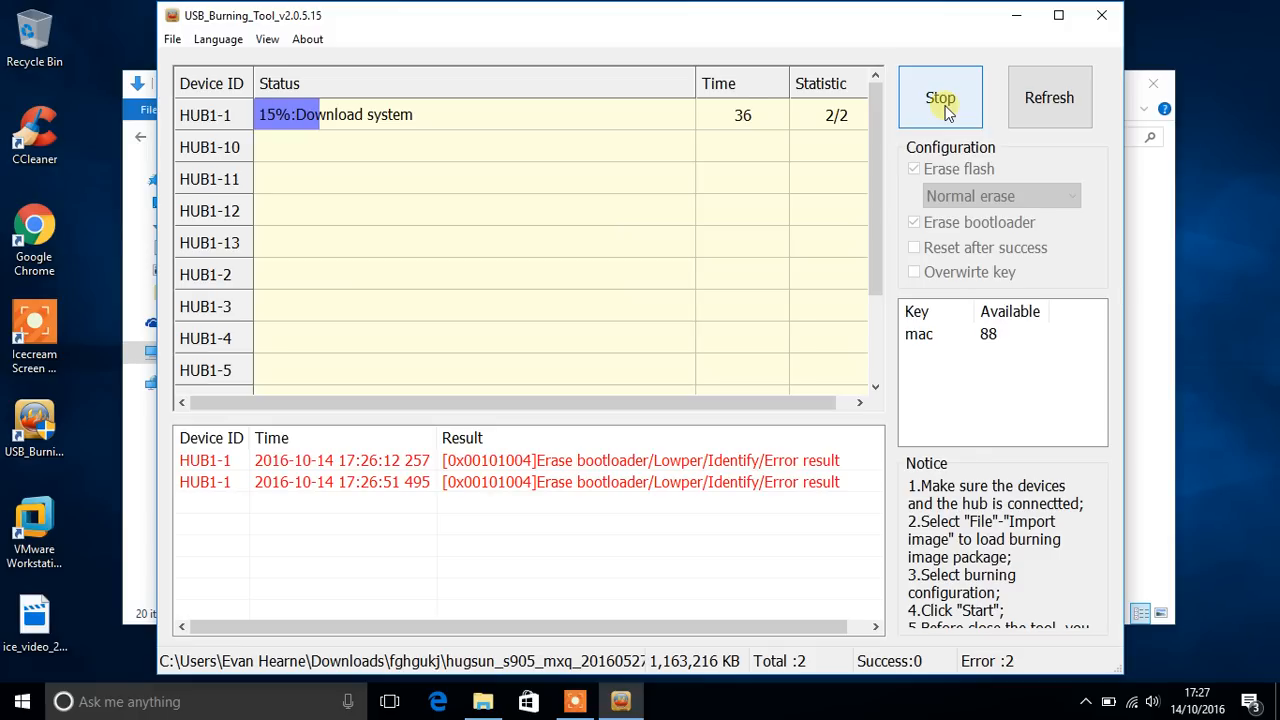
Let HUB1-1 burn to 100% Burning successfully, then stop the session and close USB_Burning_Tool
click(578, 701)
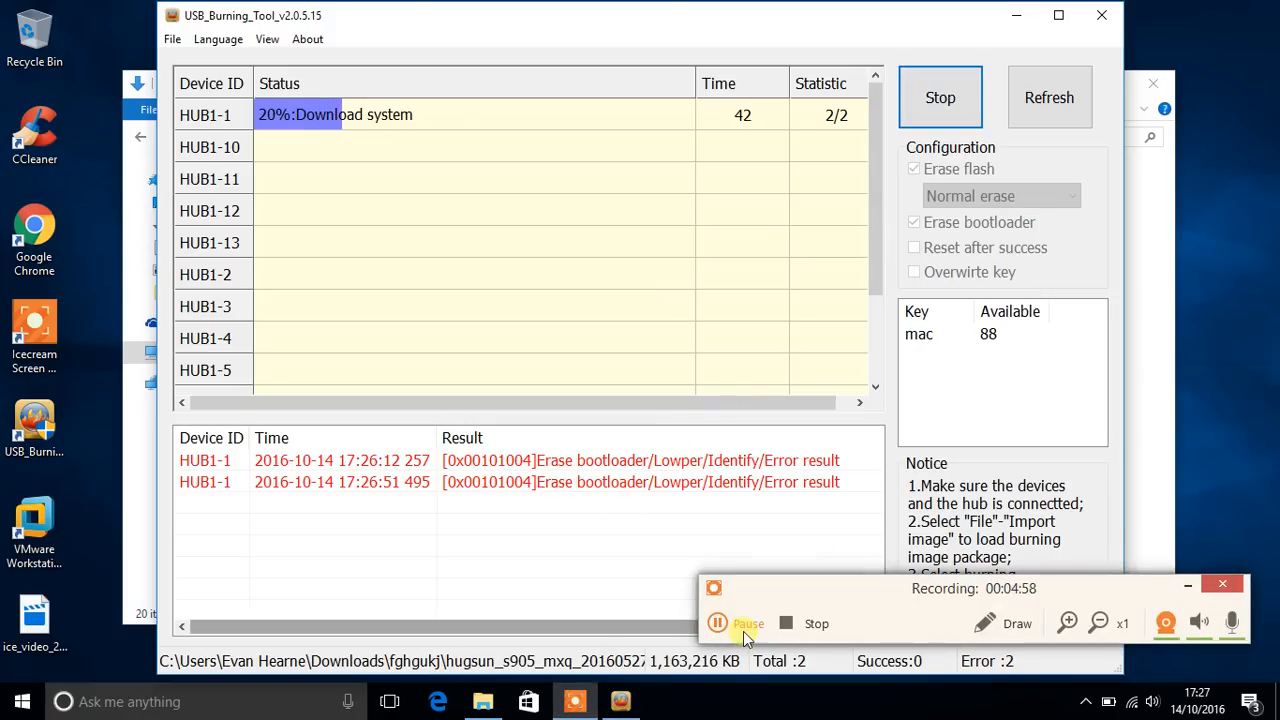
click(742, 631)
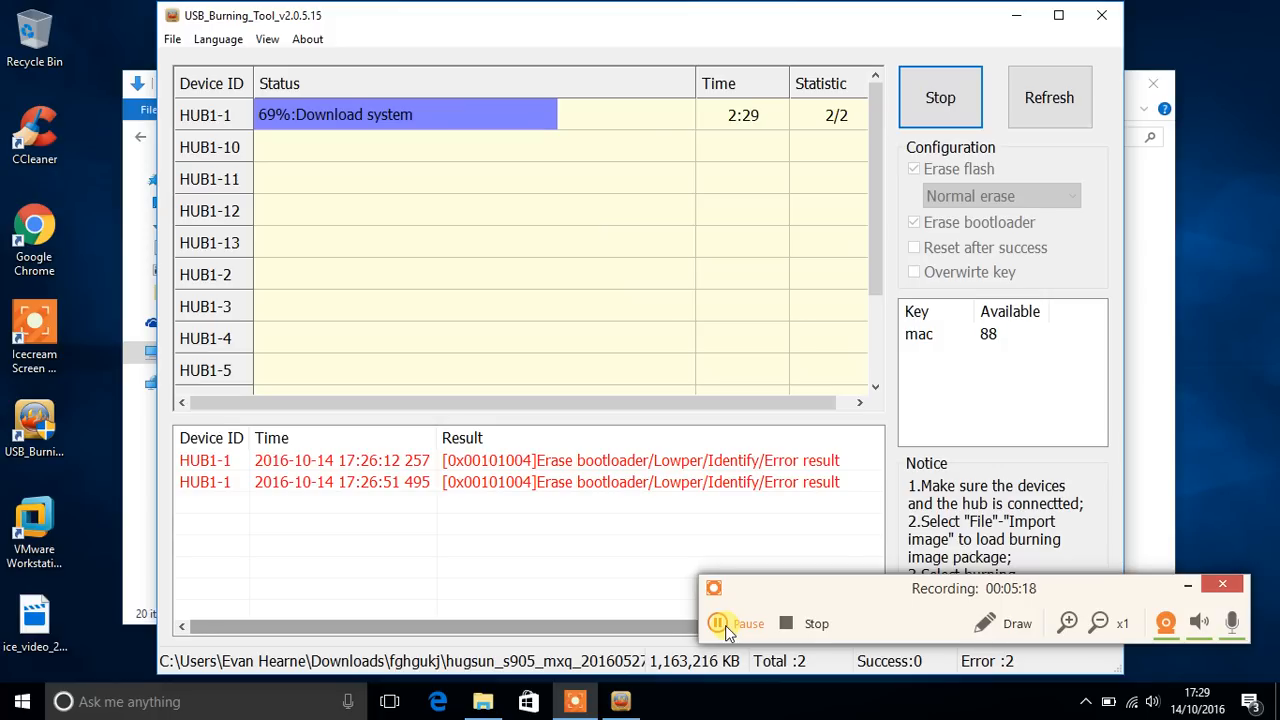
click(725, 625)
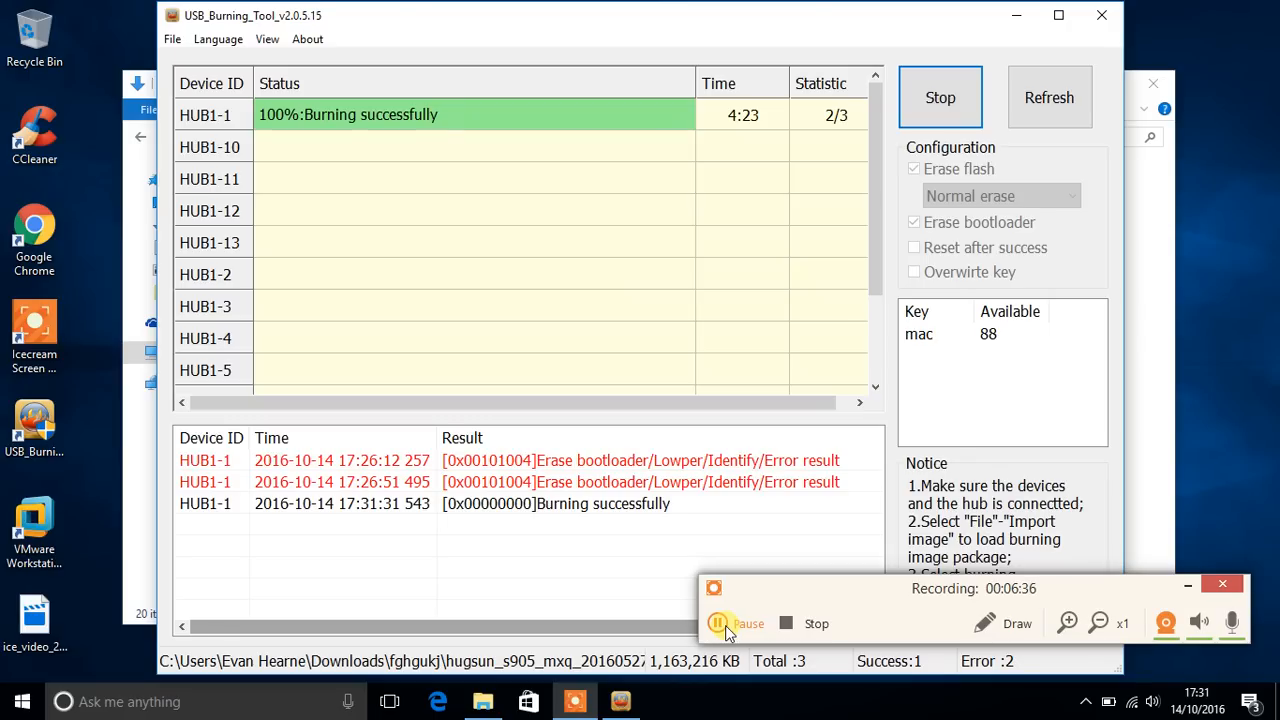
click(943, 90)
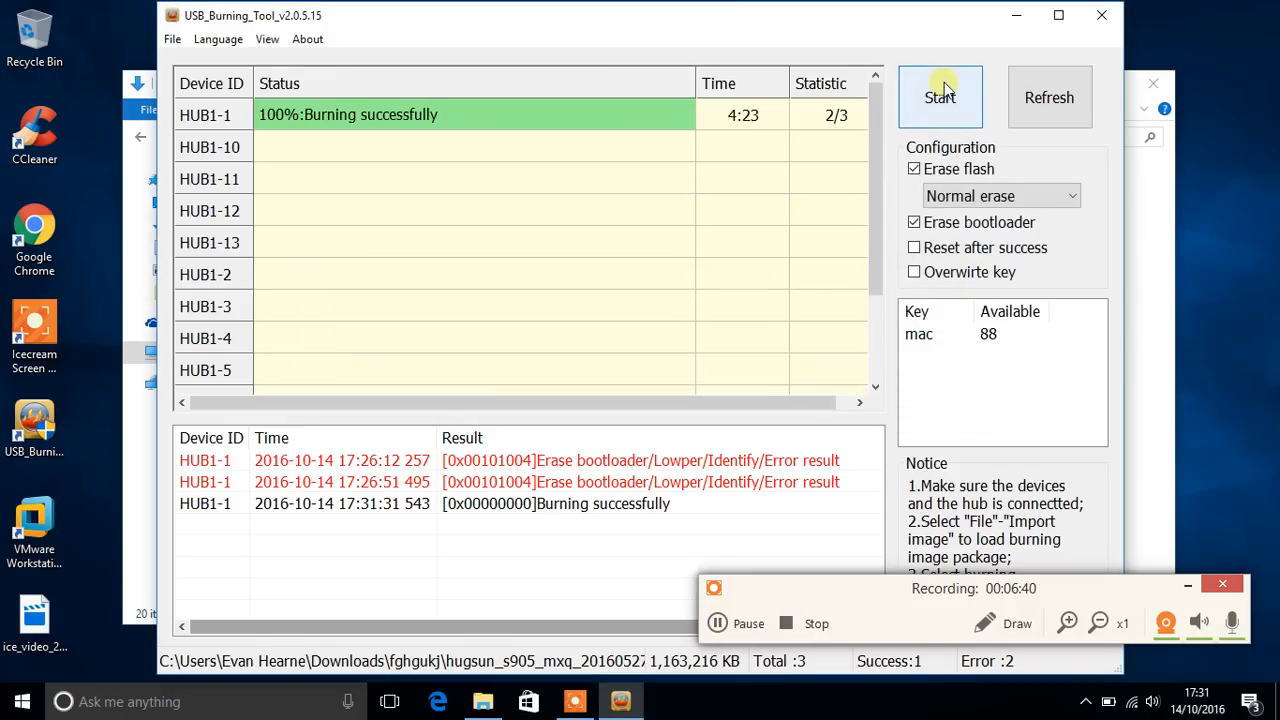
click(1103, 15)
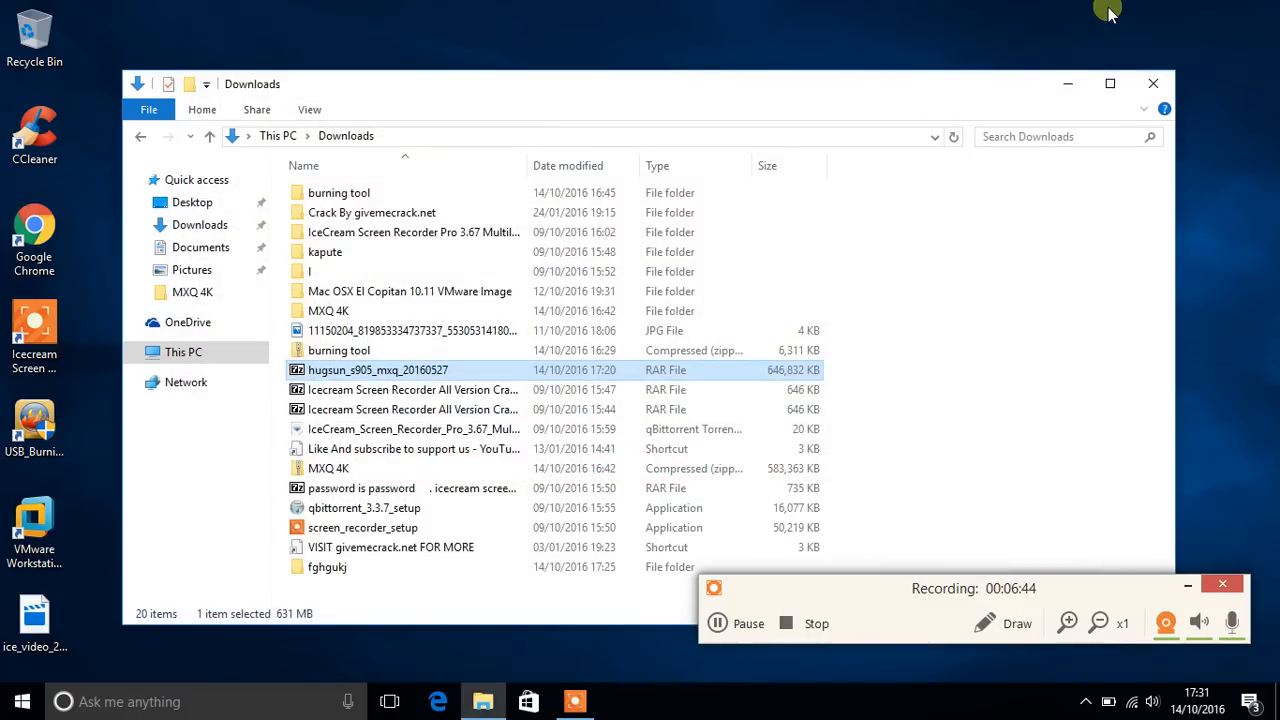